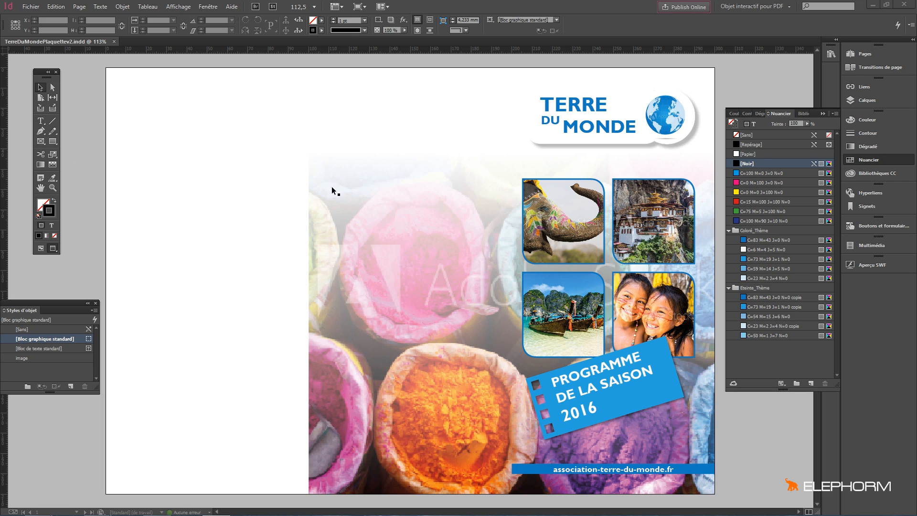
# Show the guides and frames, and draw a text frame about 89 mm wide and 190 mm high on the middle panel
pyautogui.click(41, 249)
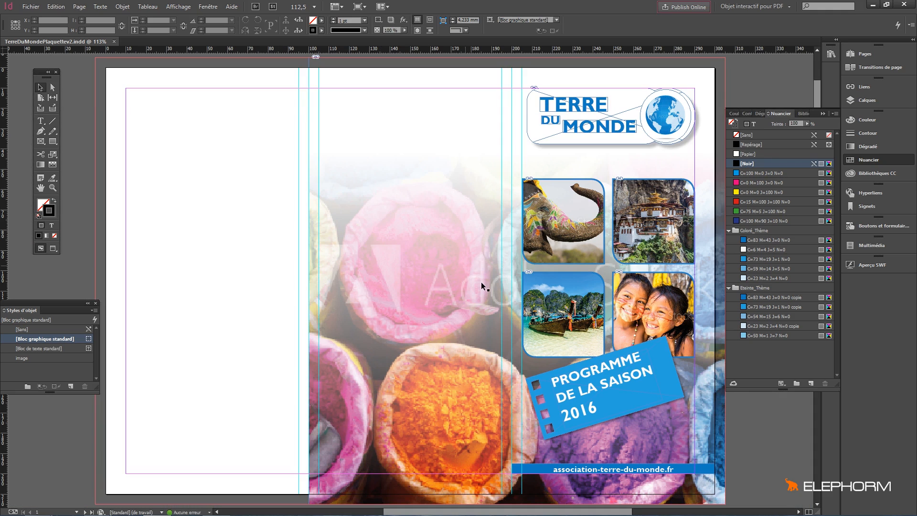
pyautogui.click(41, 122)
pyautogui.moveTo(320, 90); pyautogui.dragTo(500, 475)
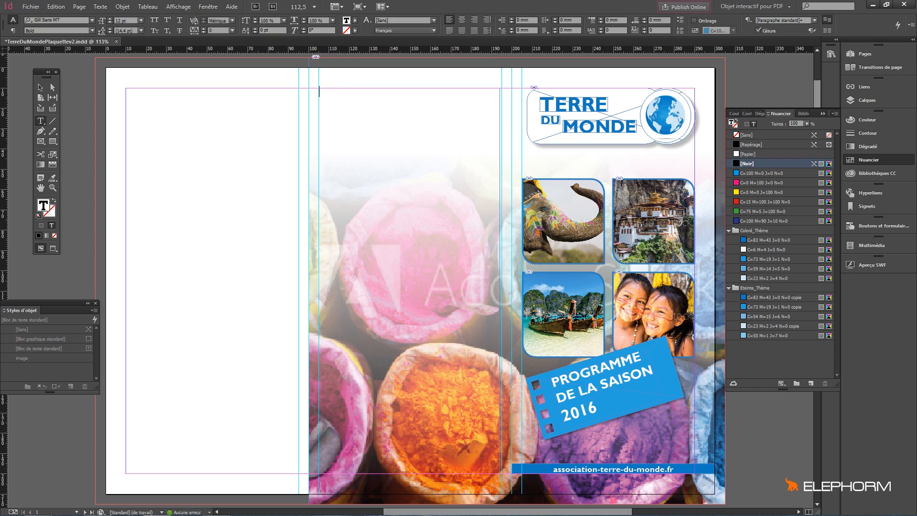
# Enter "Nom" followed by a tab in the new frame and show the hidden characters
pyautogui.click(338, 102)
pyautogui.write('Nom')
pyautogui.click(101, 7)
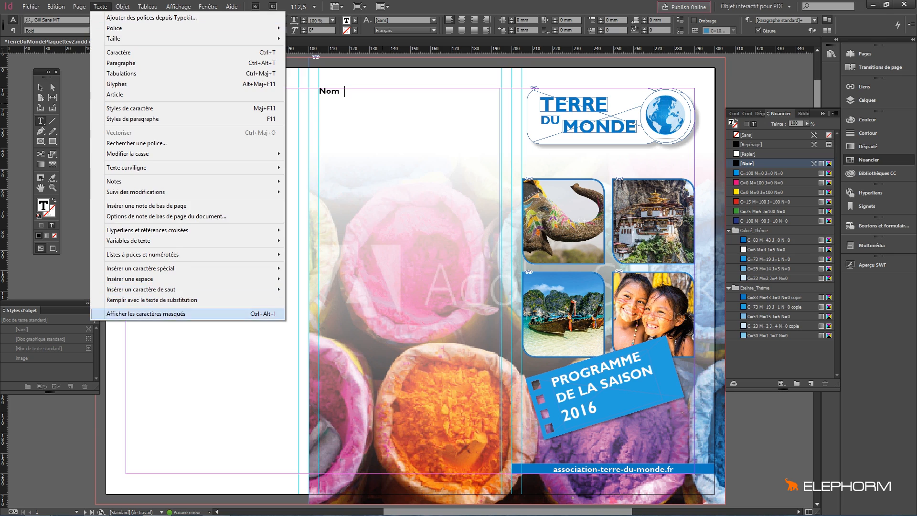
pyautogui.click(193, 314)
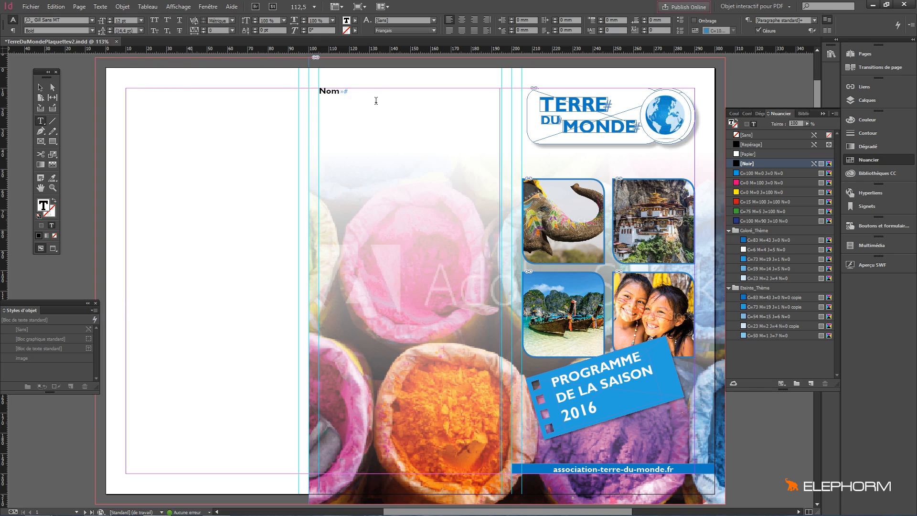
# Add the lines "prénom" and "Adresse", each ending with a tab, followed by a tab-only line and two blank lines
pyautogui.click(340, 92)
pyautogui.press('Return')
pyautogui.click(362, 93)
pyautogui.doubleClick(362, 93)
pyautogui.click(362, 93)
pyautogui.press('Return')
pyautogui.write('prénom')
pyautogui.press('Tab')
pyautogui.press('Return')
pyautogui.write('Adresse')
pyautogui.press('Tab')
pyautogui.press('Return')
pyautogui.press('Tab')
pyautogui.press('Return')
pyautogui.press('Return')
# Add the line "Année de naissance", ending with a tab, below the blank lines
pyautogui.write('Anéé')
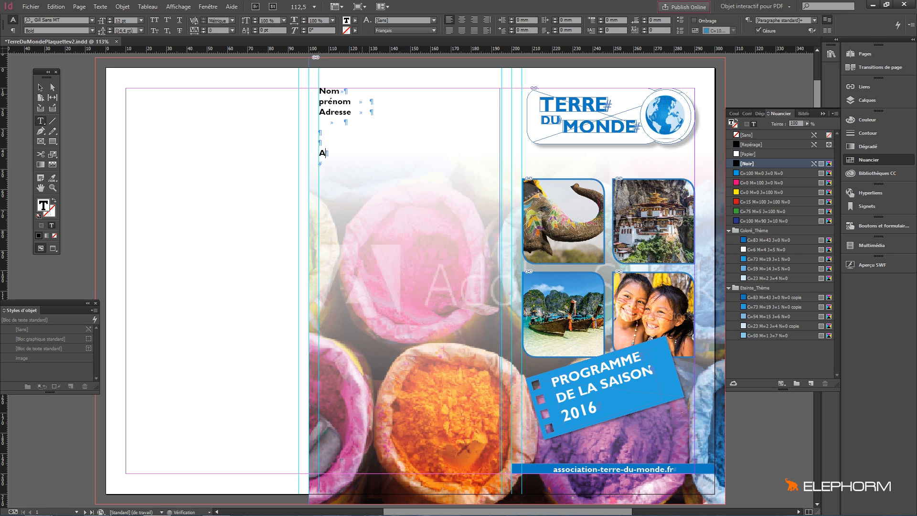
pyautogui.press('BackSpace')
pyautogui.press('BackSpace')
pyautogui.write('née de naissance')
pyautogui.press('Tab')
pyautogui.press('Return')
# Add a line with "Orchestre" and "Balcon", each followed by a tab, and a line "Nombre de place" ending with a tab
pyautogui.write('Orchestre')
pyautogui.press('Tab')
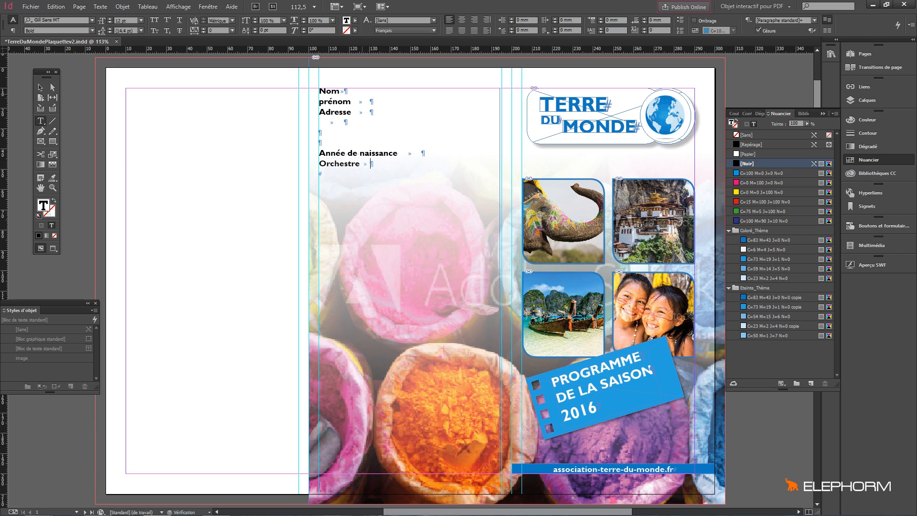
pyautogui.write('Balcon')
pyautogui.press('Tab')
pyautogui.press('Return')
pyautogui.write('Nombre de place')
pyautogui.press('Tab')
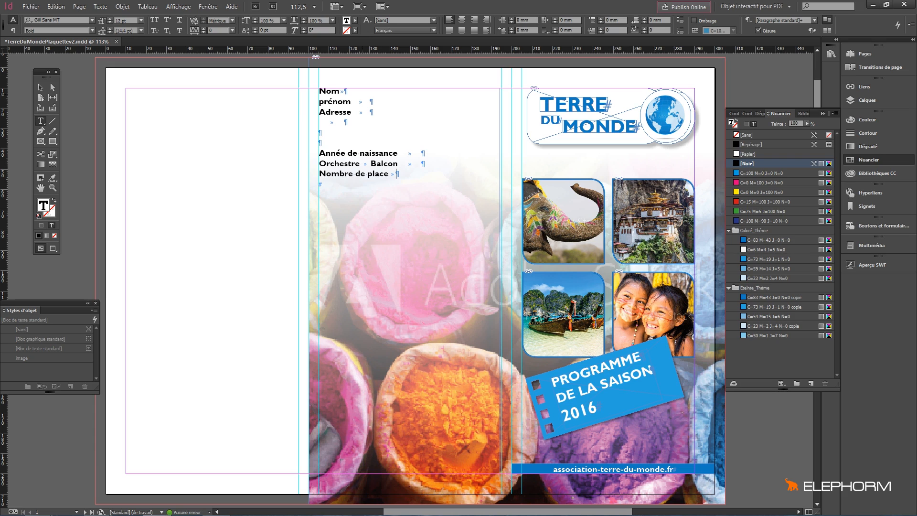
pyautogui.press('Return')
# Lower the top edge of the form's text frame to about the level of the upper photos
pyautogui.click(39, 88)
pyautogui.click(410, 95)
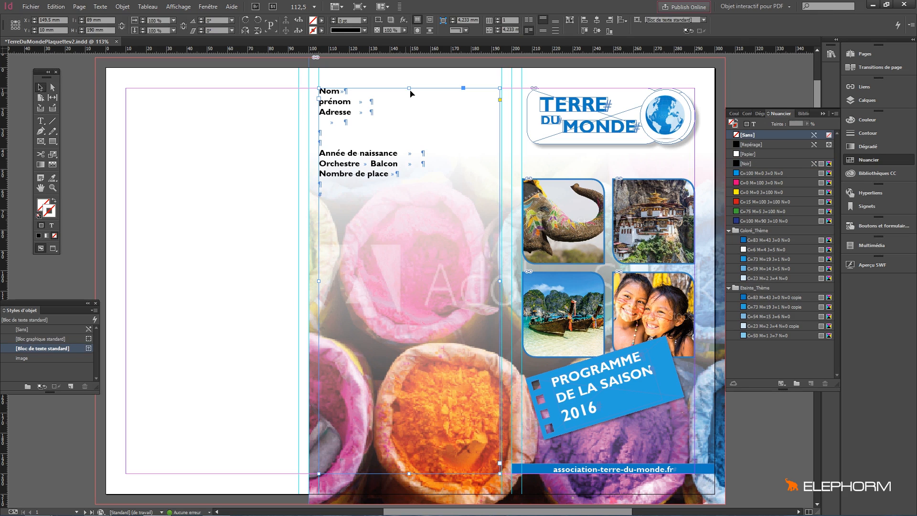
pyautogui.moveTo(409, 92); pyautogui.dragTo(409, 176)
pyautogui.click(329, 230)
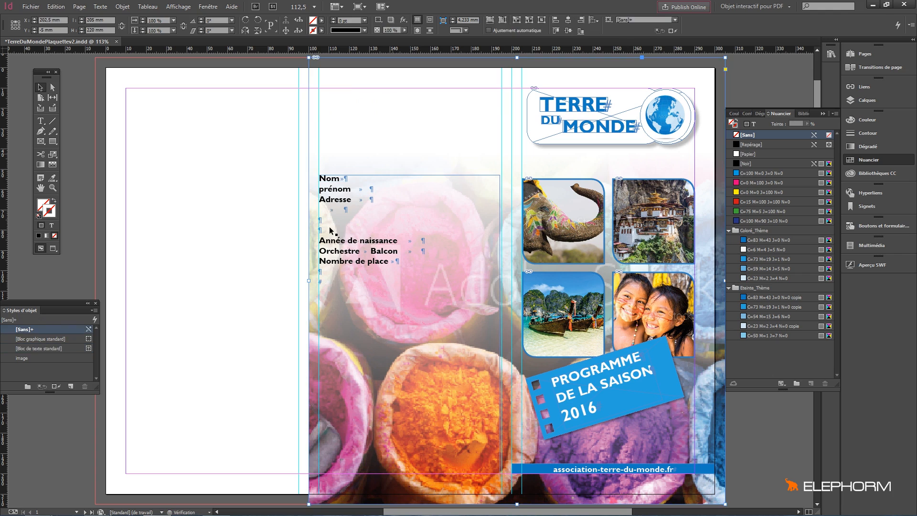
# Place the text cursor on the first blank line below the address and display the Wingdings font's glyphs
pyautogui.doubleClick(323, 220)
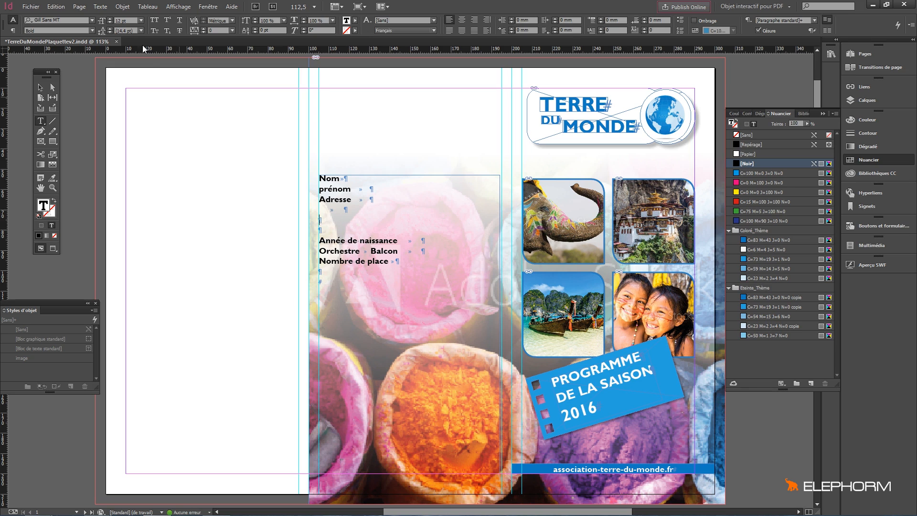
pyautogui.click(100, 7)
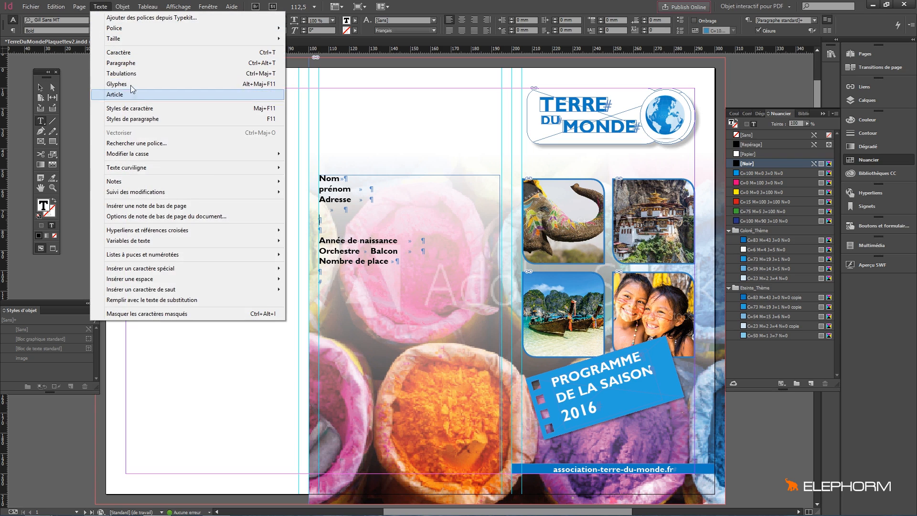
pyautogui.click(114, 84)
pyautogui.moveTo(236, 126); pyautogui.dragTo(160, 78)
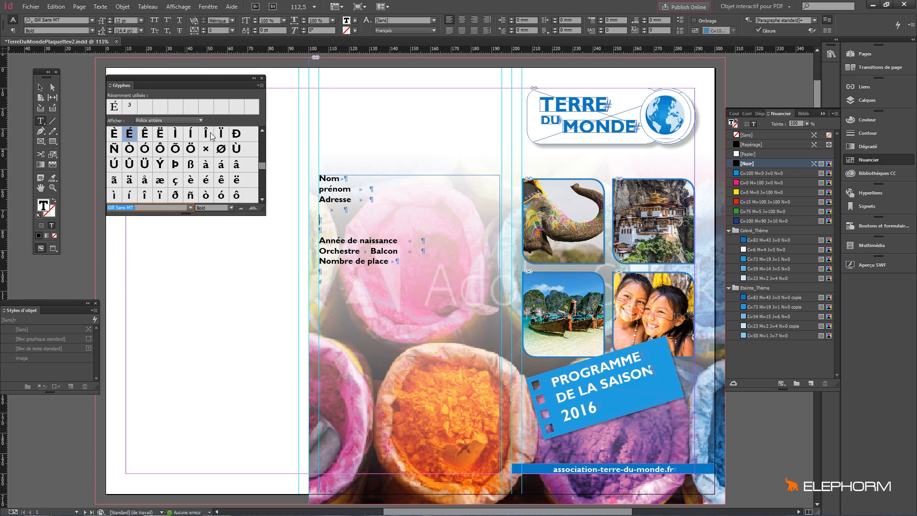
pyautogui.click(190, 208)
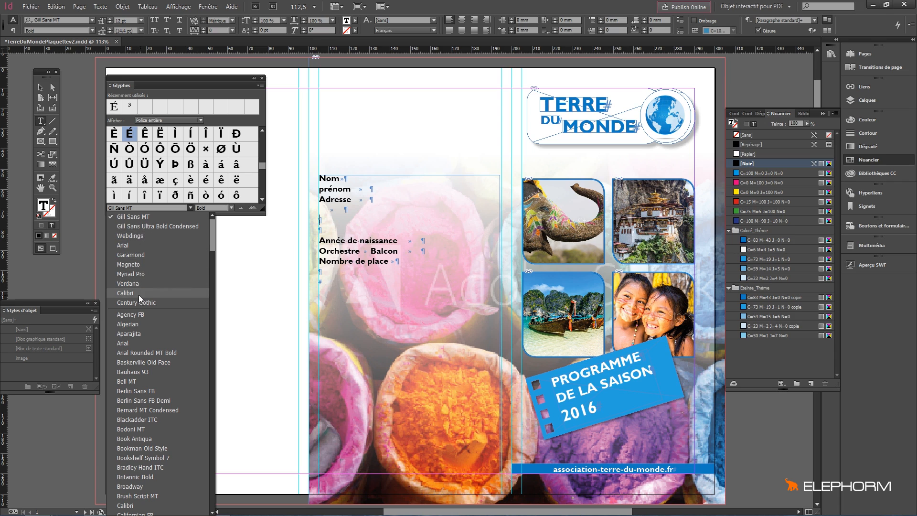
pyautogui.scroll(-20, 144, 478)
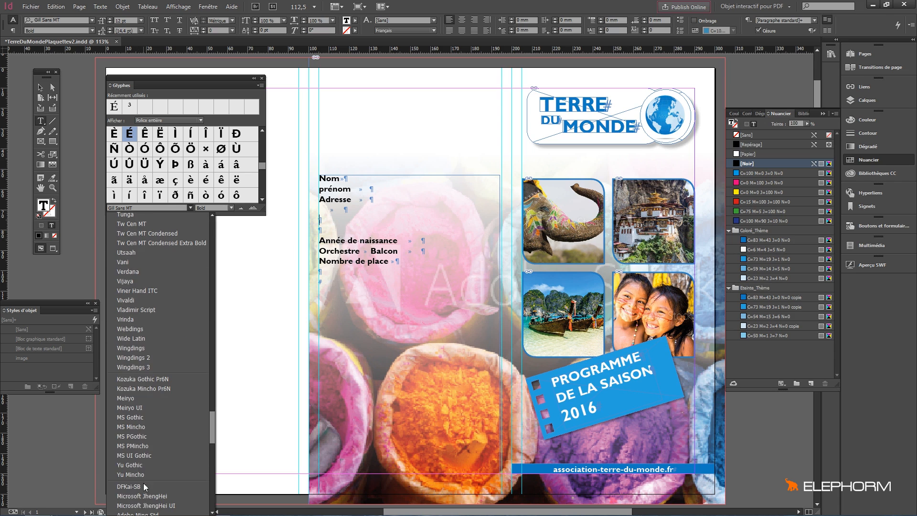
pyautogui.click(150, 347)
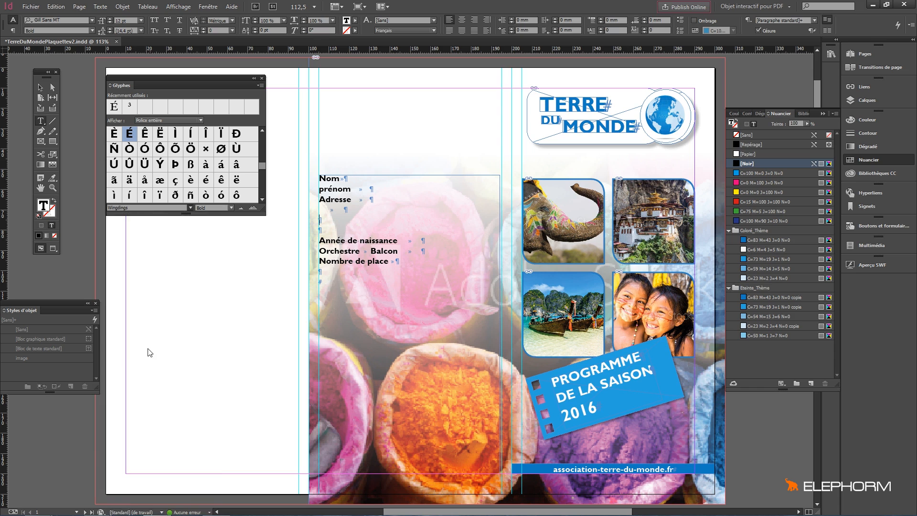
# Insert the black telephone glyph from Wingdings on the first blank line
pyautogui.click(263, 199)
pyautogui.click(263, 200)
pyautogui.click(263, 201)
pyautogui.click(263, 200)
pyautogui.click(263, 200)
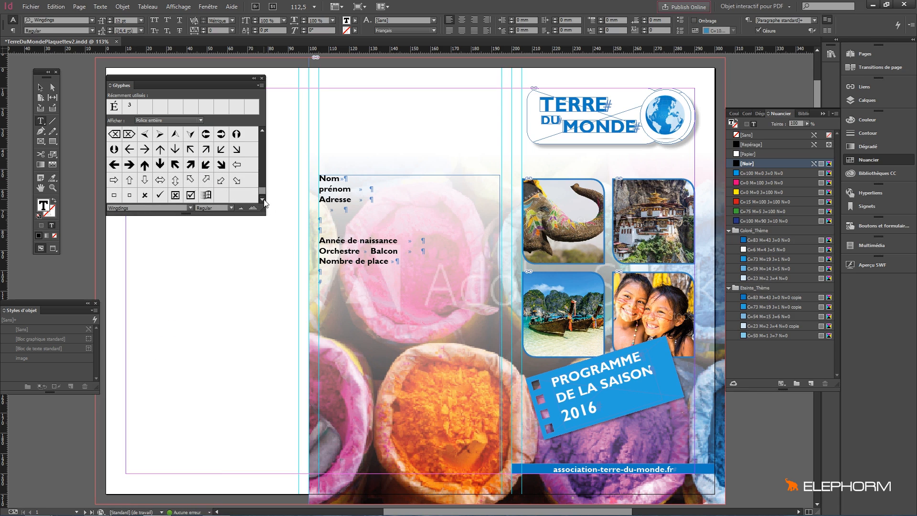
pyautogui.moveTo(262, 191); pyautogui.dragTo(259, 122)
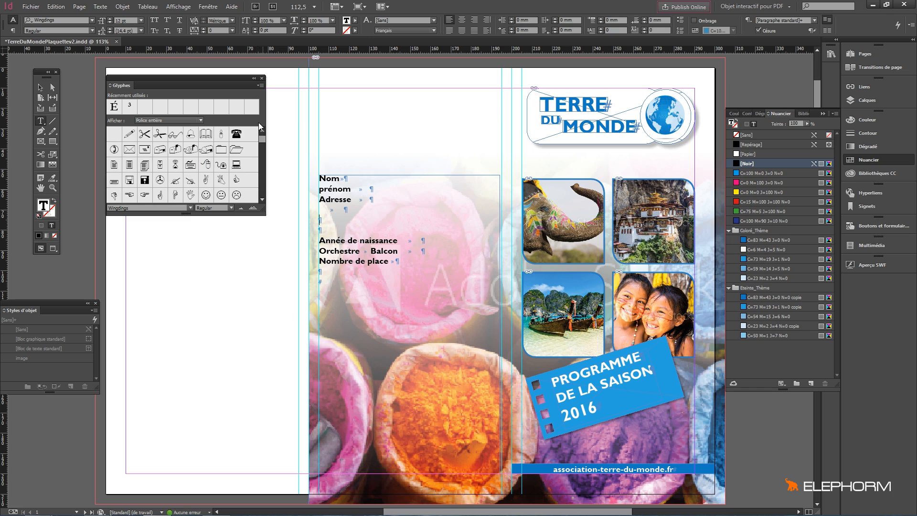
pyautogui.click(235, 138)
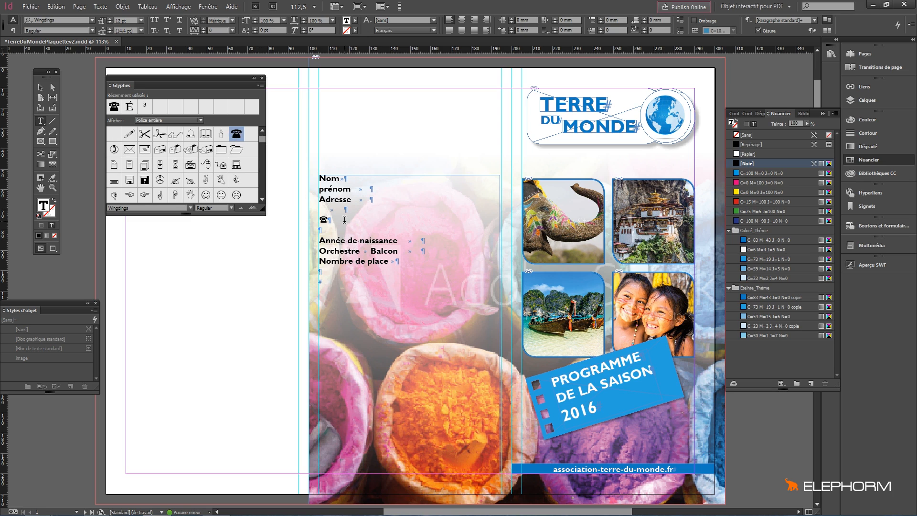
# Add a tab after the telephone symbol and set that tab's font to Gill Sans MT
pyautogui.press('Tab')
pyautogui.moveTo(346, 220); pyautogui.dragTo(326, 217)
pyautogui.click(92, 20)
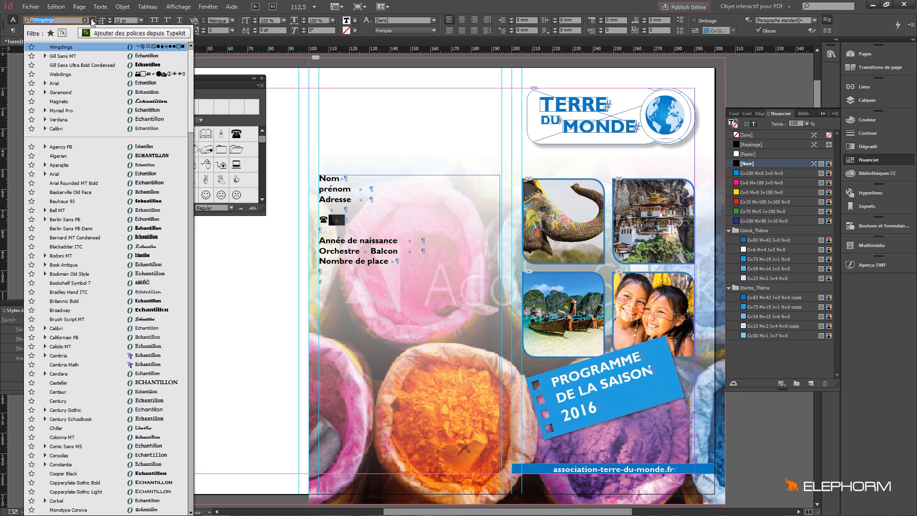
pyautogui.click(71, 56)
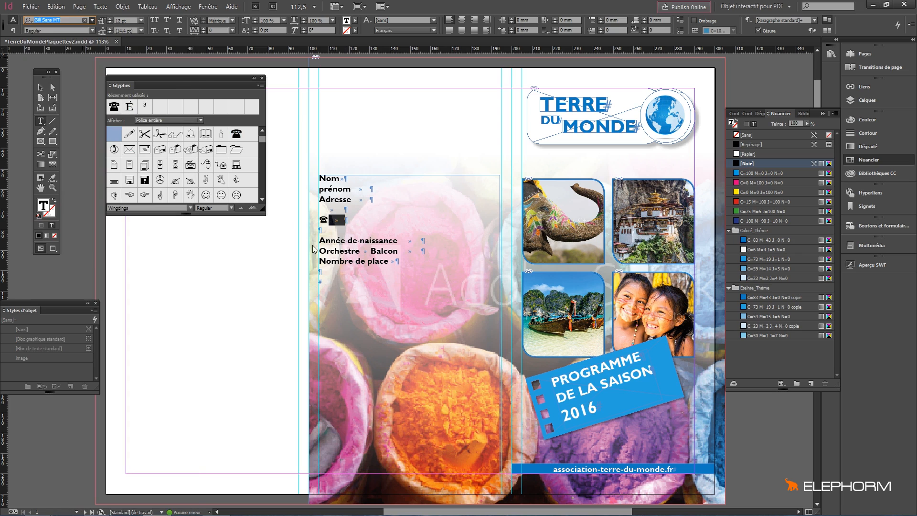
pyautogui.click(332, 219)
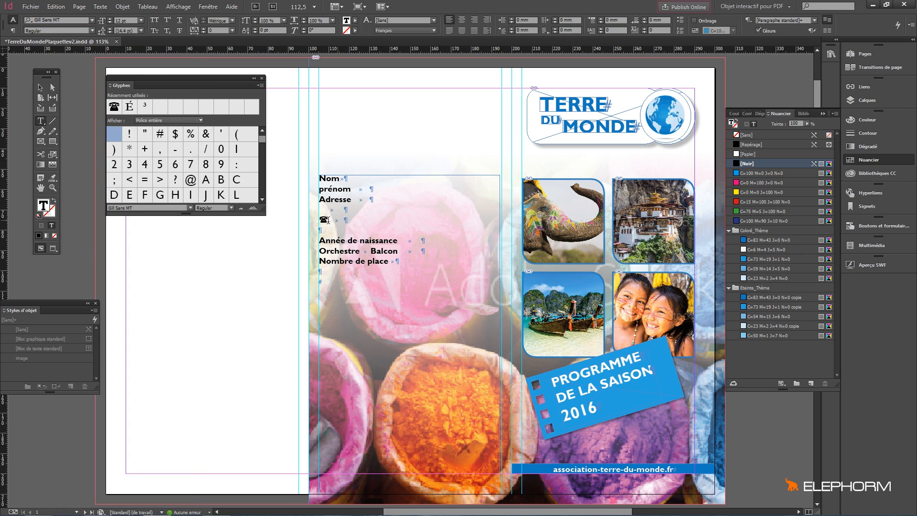
pyautogui.moveTo(332, 219); pyautogui.dragTo(344, 220)
# Insert the mobile phone glyph from Webdings on the blank line below the telephone symbol
pyautogui.click(351, 233)
pyautogui.hotkey('ctrl', 'shift', 'b')
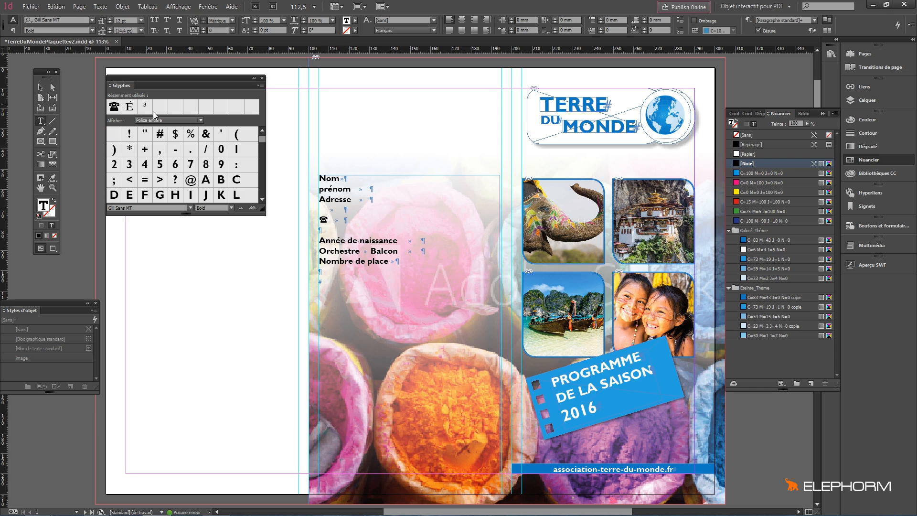
pyautogui.click(189, 208)
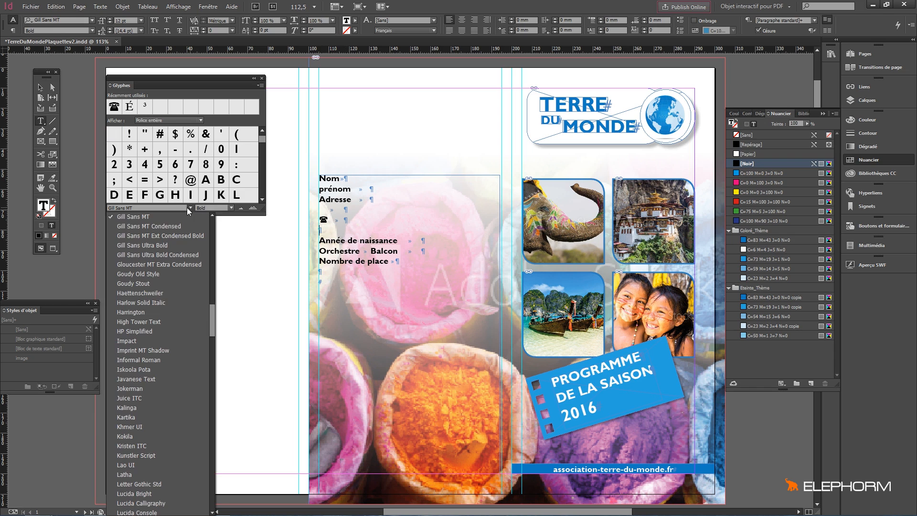
pyautogui.scroll(-20, 160, 456)
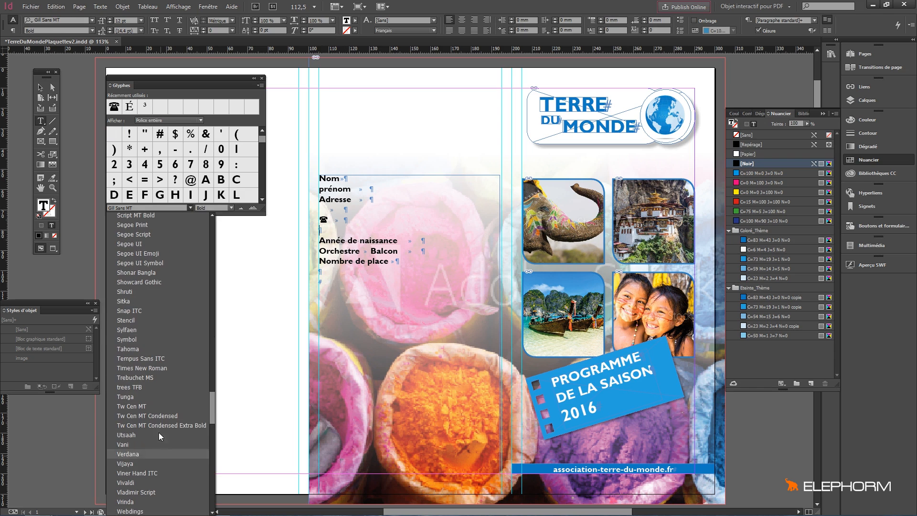
pyautogui.click(143, 511)
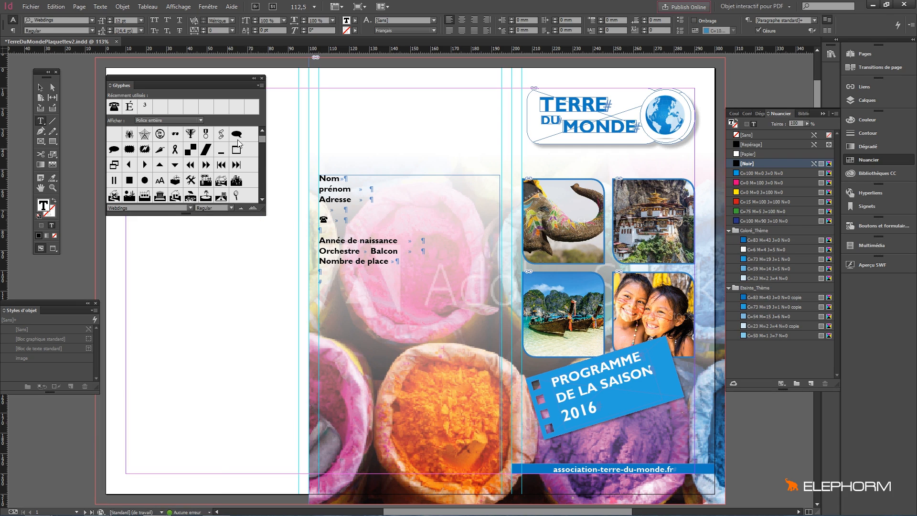
pyautogui.moveTo(261, 136); pyautogui.dragTo(260, 177)
pyautogui.doubleClick(190, 181)
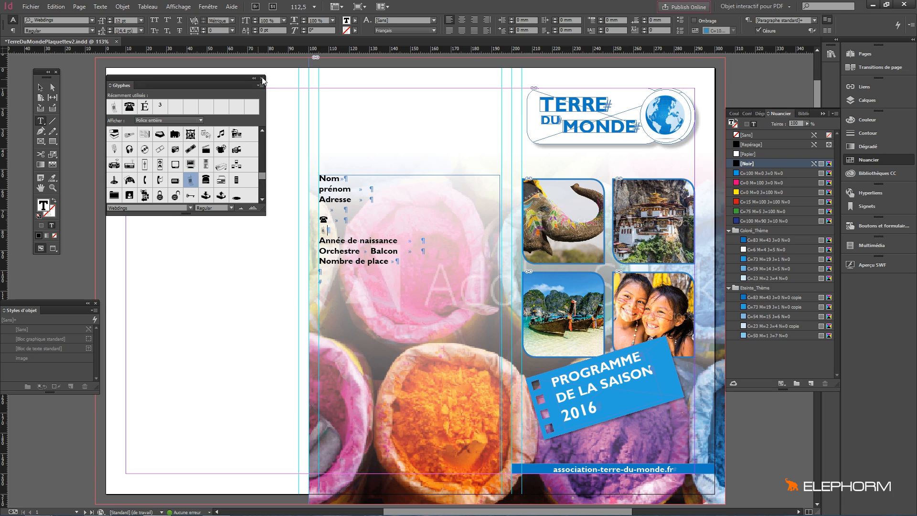
# Close the glyph list, add a tab after the mobile phone symbol and set that tab's font to Gill Sans MT
pyautogui.click(262, 77)
pyautogui.press('Tab')
pyautogui.moveTo(337, 229); pyautogui.dragTo(329, 230)
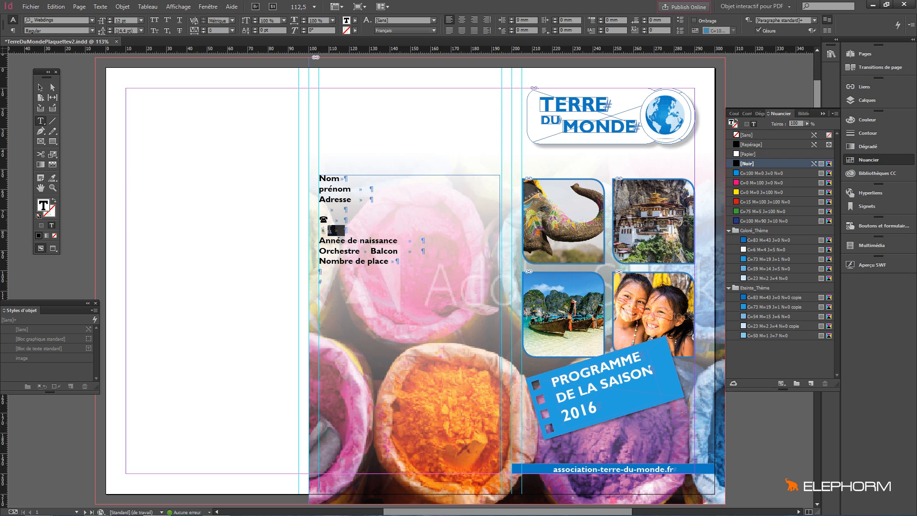
pyautogui.click(90, 19)
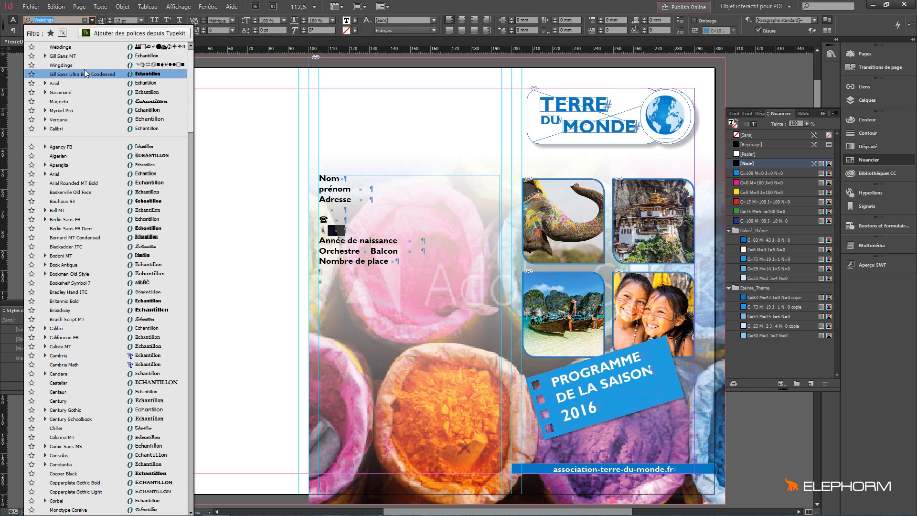
pyautogui.click(78, 54)
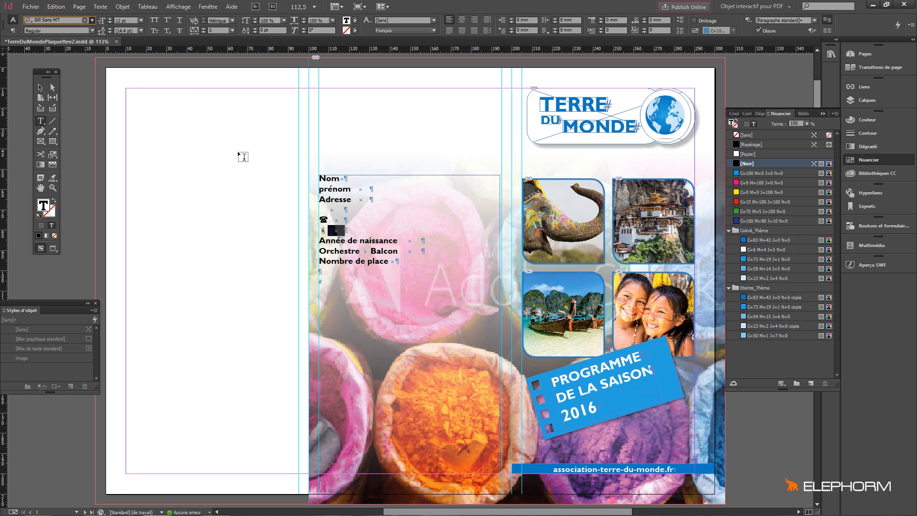
# Capitalise the first letter of "prénom" to read "Prénom"
pyautogui.click(357, 219)
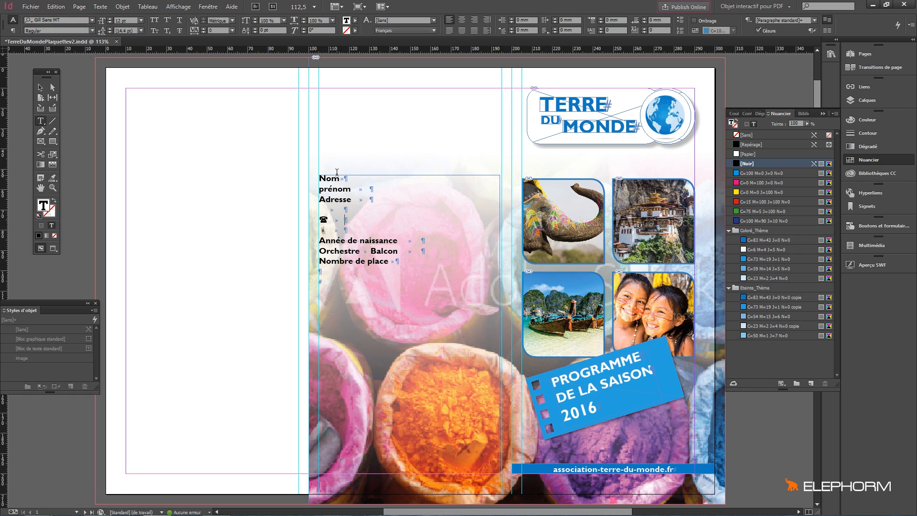
pyautogui.moveTo(325, 189); pyautogui.dragTo(320, 190)
pyautogui.write('P')
# Open the tab stop settings for all the form lines from "Nom" to "Nombre de place"
pyautogui.moveTo(426, 263); pyautogui.dragTo(307, 171)
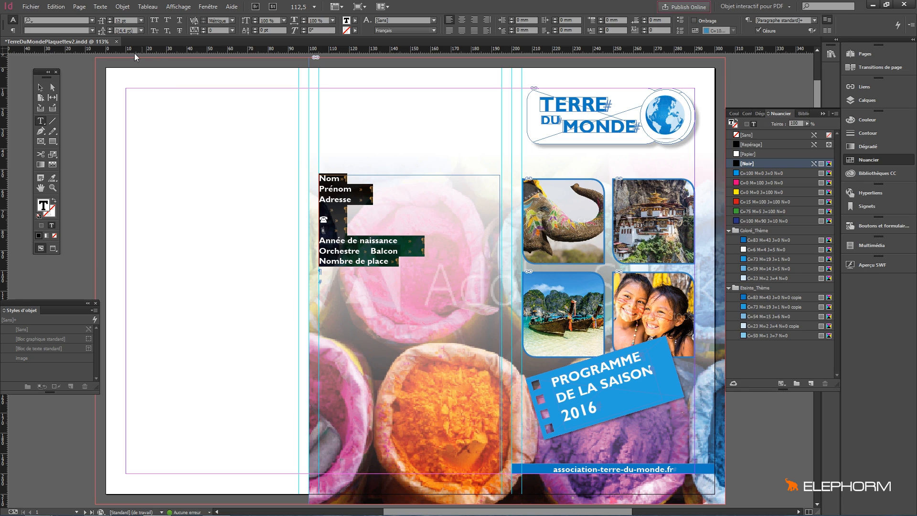
pyautogui.click(101, 7)
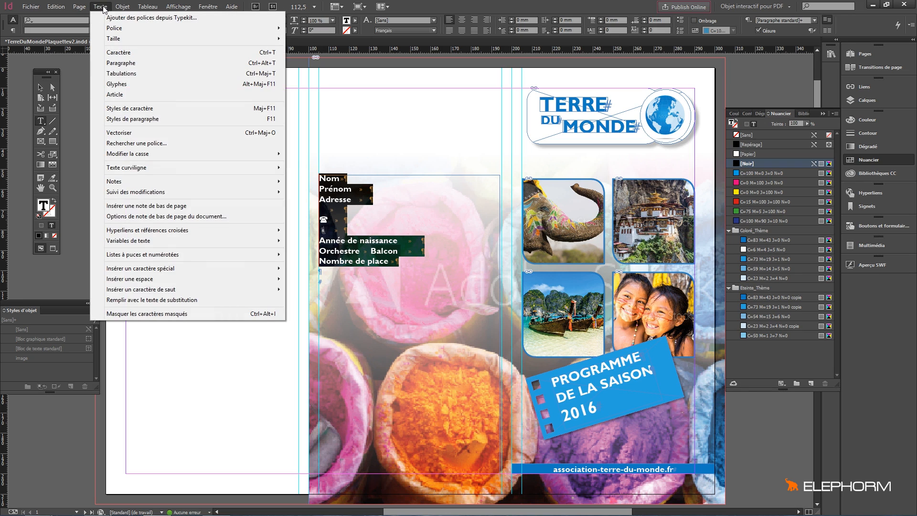
pyautogui.click(178, 76)
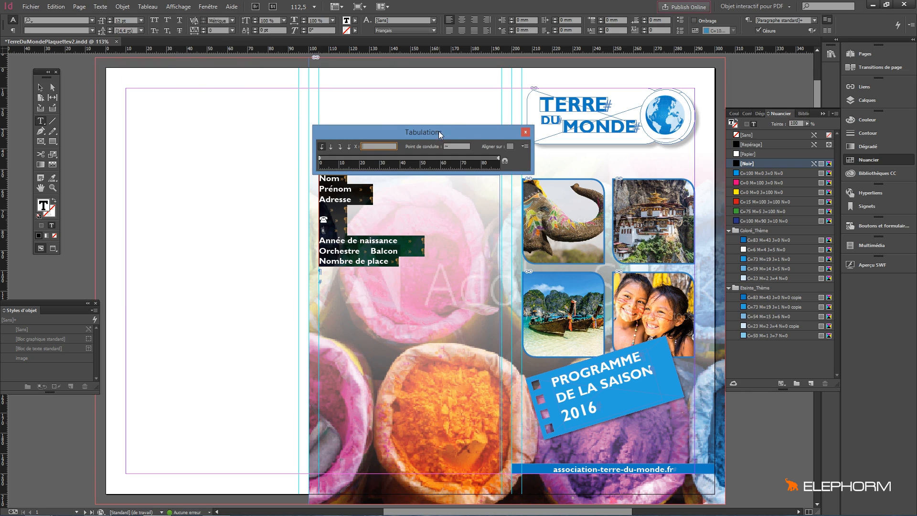
# Move and widen the tab ruler, and snap it back into alignment above the text frame
pyautogui.moveTo(438, 131); pyautogui.dragTo(284, 105)
pyautogui.moveTo(376, 147); pyautogui.dragTo(593, 147)
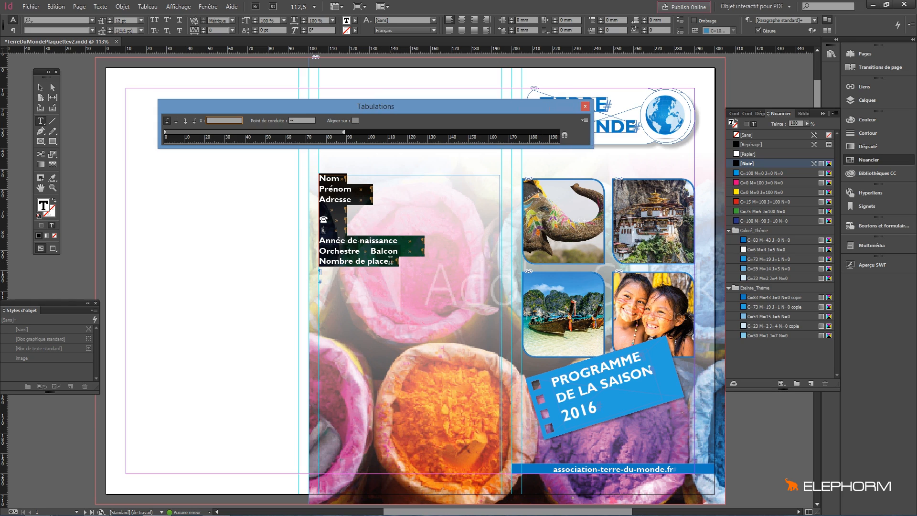
pyautogui.click(565, 138)
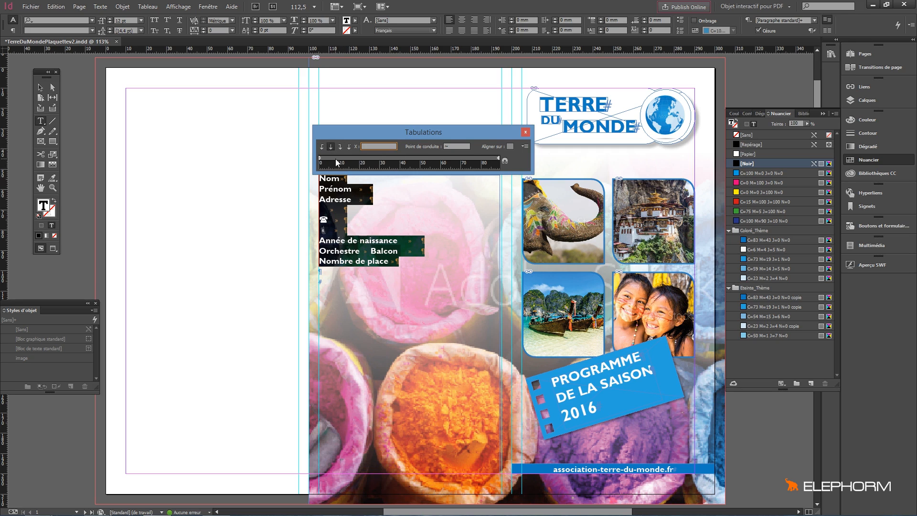
# Add a right-aligned tab stop to the selected form lines and set its position to 85 mm
pyautogui.click(349, 148)
pyautogui.click(340, 146)
pyautogui.click(491, 158)
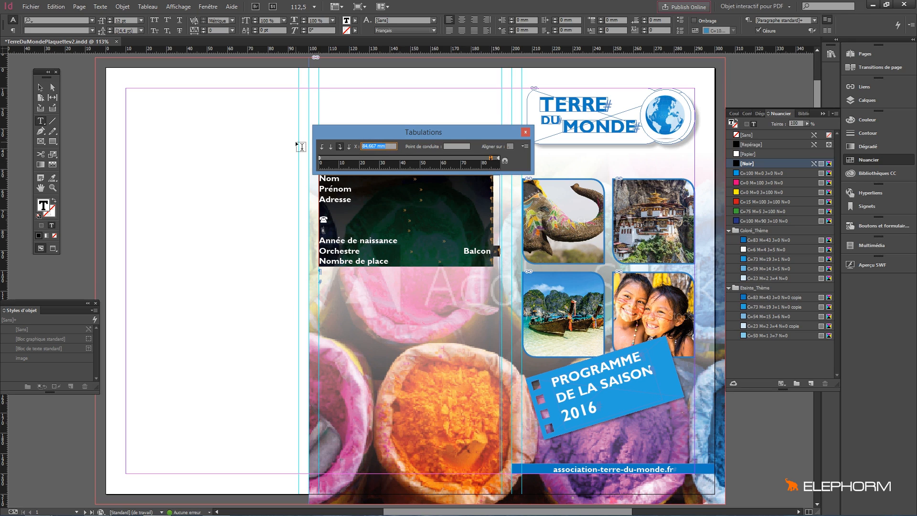
pyautogui.write('85')
pyautogui.press('Return')
# Slide the right-aligned tab stop to about 74 mm and back to about 84 mm, and reset it to 85 mm
pyautogui.moveTo(494, 160); pyautogui.dragTo(470, 160)
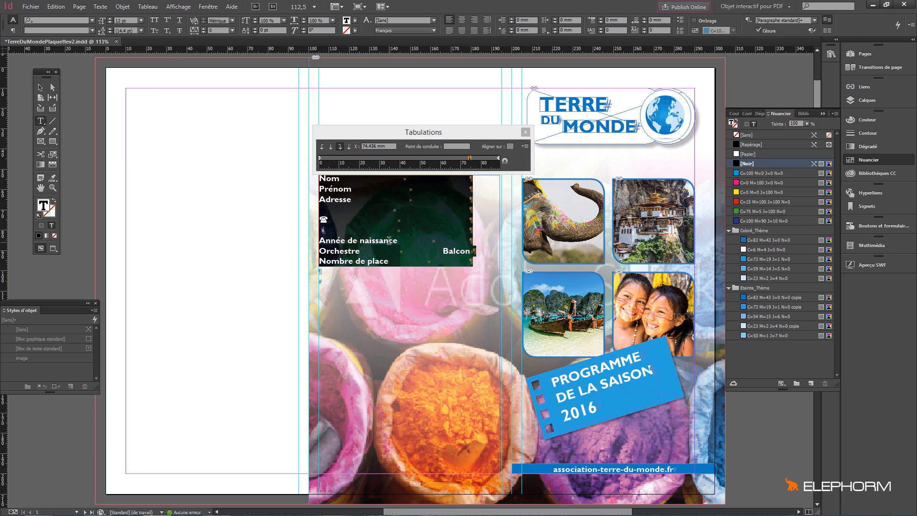
pyautogui.moveTo(470, 159); pyautogui.dragTo(492, 160)
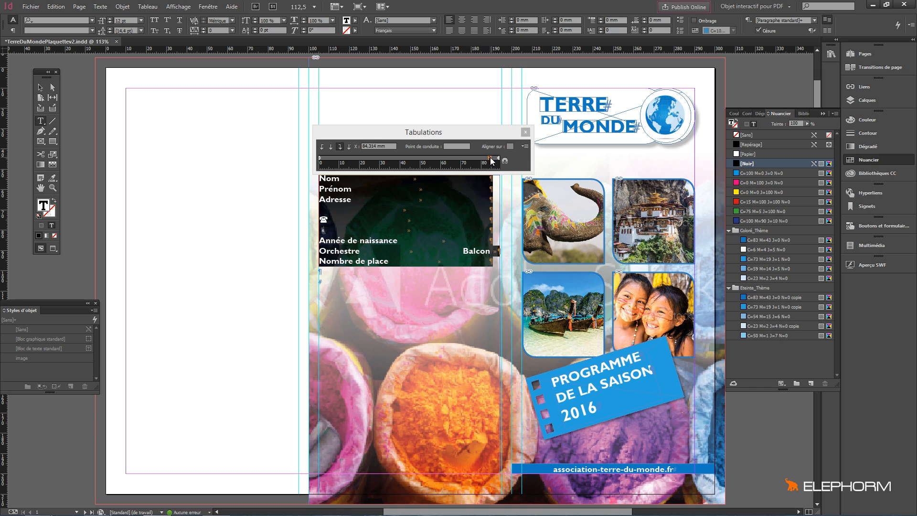
pyautogui.click(458, 145)
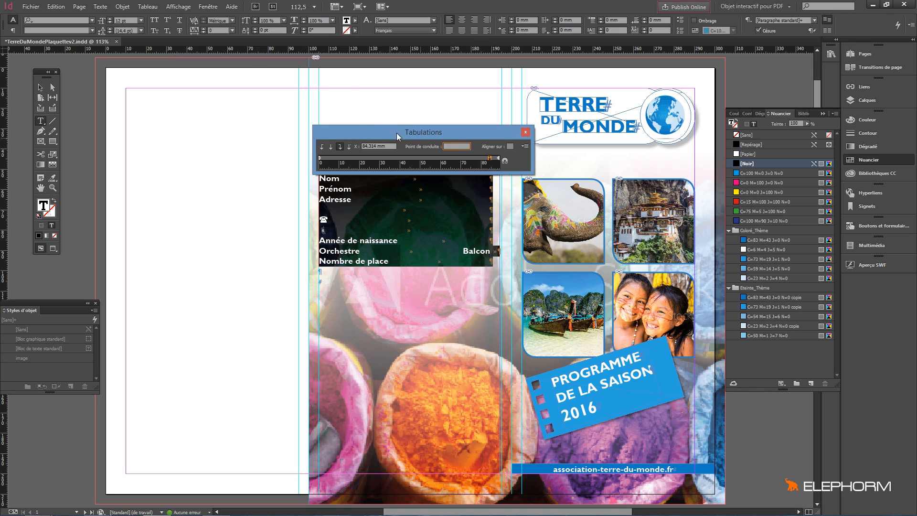
pyautogui.click(383, 146)
pyautogui.write('85')
pyautogui.press('Return')
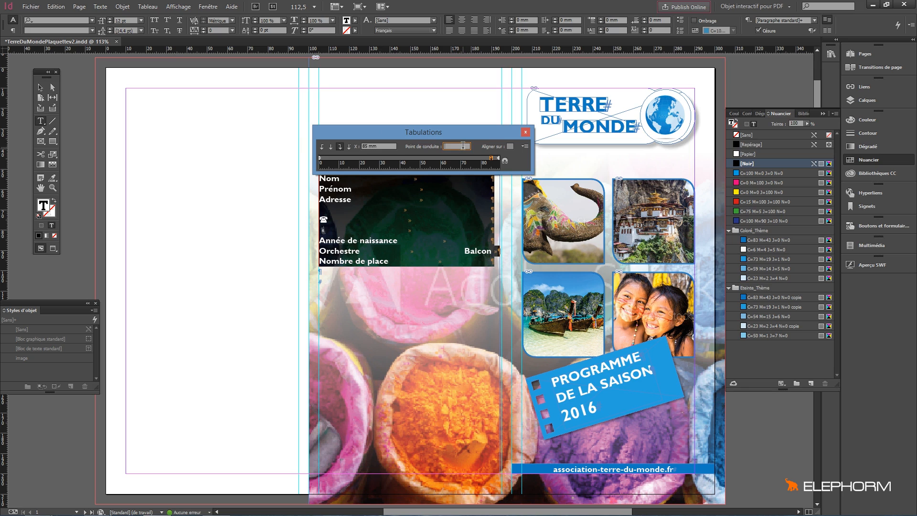
# Try a period and then a hyphen as the leader character of the 85 mm tab stop
pyautogui.write('.')
pyautogui.press('Return')
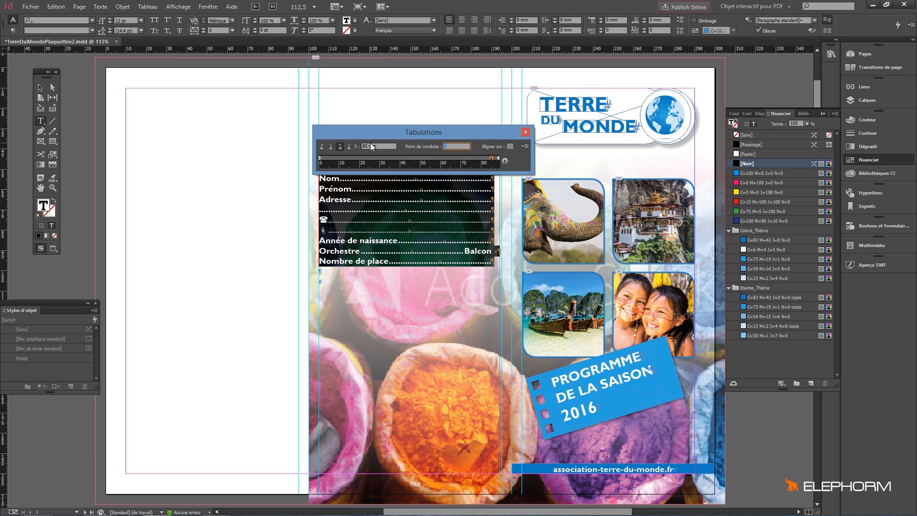
pyautogui.write('-')
pyautogui.click(463, 147)
pyautogui.click(492, 159)
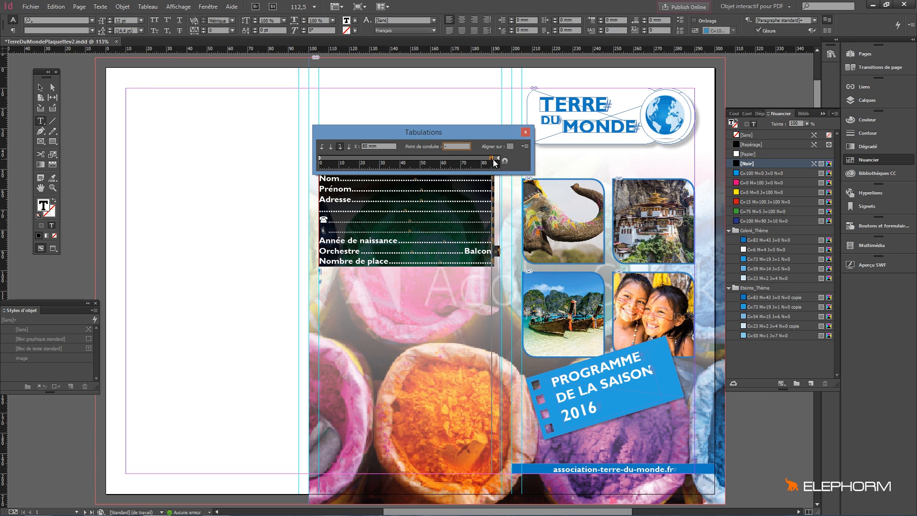
pyautogui.doubleClick(455, 146)
pyautogui.write('-')
pyautogui.press('Return')
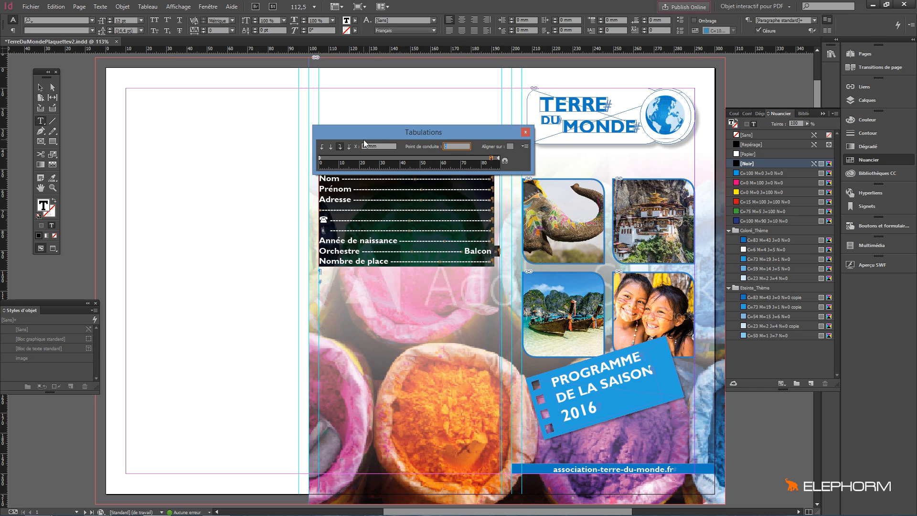
# Try an underscore and then an asterisk as the leader character of the form lines' tab stop
pyautogui.press('Return')
pyautogui.moveTo(457, 146); pyautogui.dragTo(408, 144)
pyautogui.press('Return')
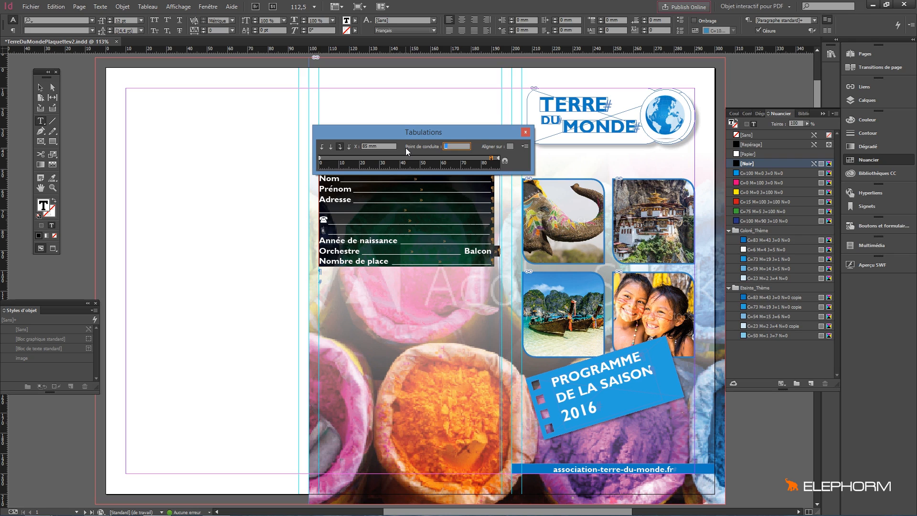
pyautogui.press('Return')
pyautogui.click(491, 158)
pyautogui.click(362, 132)
pyautogui.write('*')
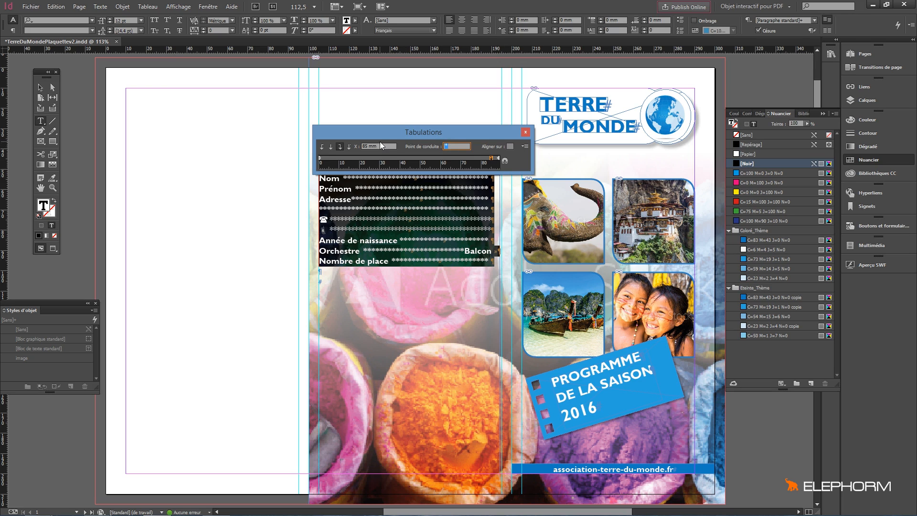
# Set the leader of the 85 mm tab stop to an underscore for all selected form lines
pyautogui.press('Return')
pyautogui.click(462, 145)
pyautogui.press('Return')
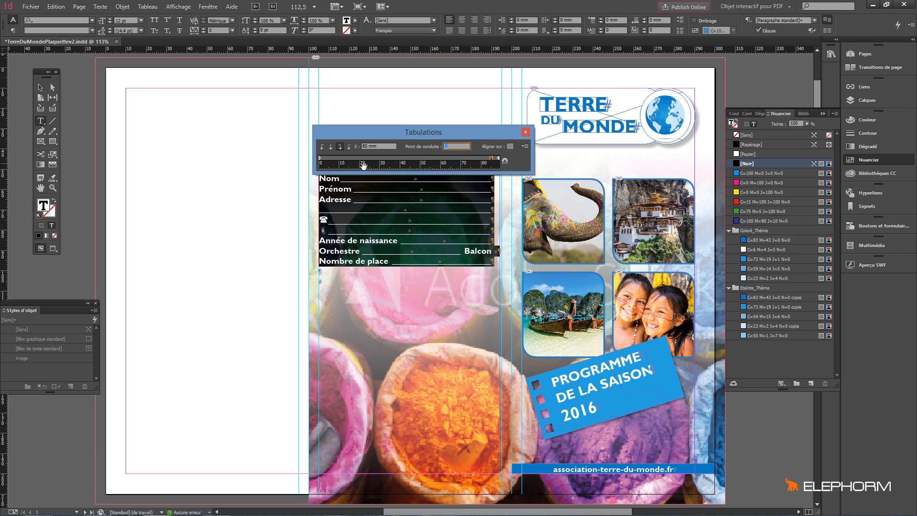
# Add a left-aligned tab stop at 40 mm for "Balcon" on the "Orchestre" line only
pyautogui.click(377, 251)
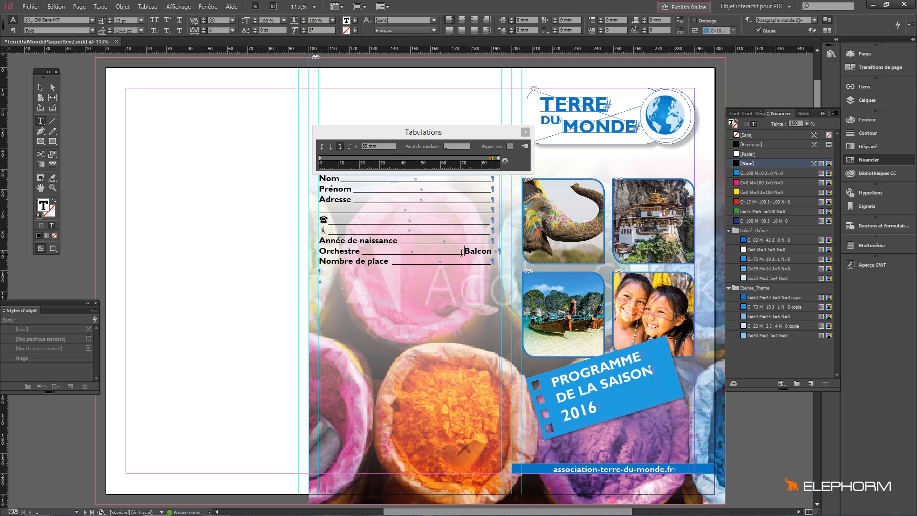
pyautogui.click(401, 158)
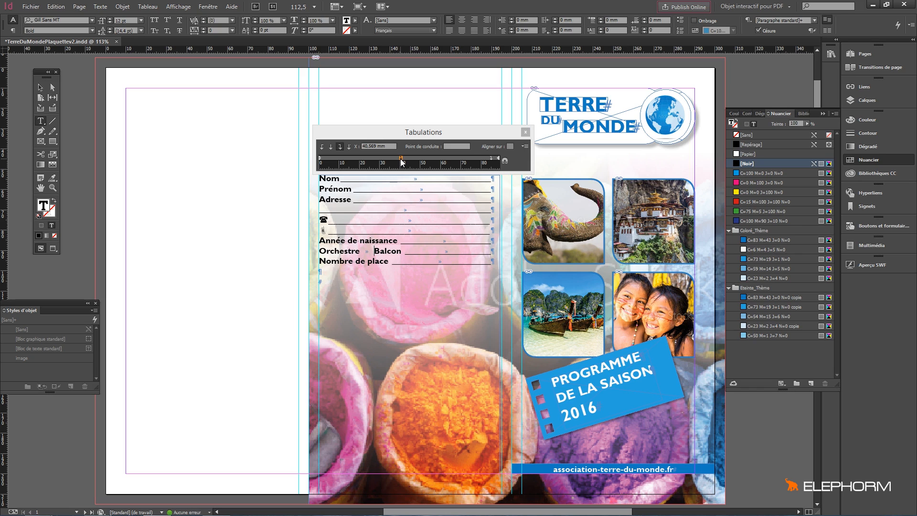
pyautogui.click(321, 148)
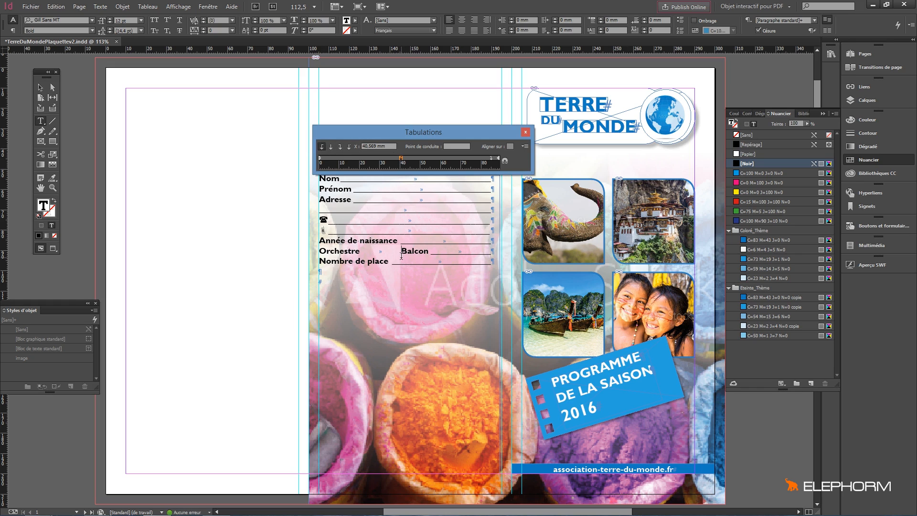
pyautogui.click(400, 158)
pyautogui.write('40')
pyautogui.press('Return')
# Give the left-aligned tab stop on the "Orchestre" line an underscore leader and move it to about 44.45 mm
pyautogui.click(450, 146)
pyautogui.write('_')
pyautogui.press('Return')
pyautogui.moveTo(402, 164); pyautogui.dragTo(408, 164)
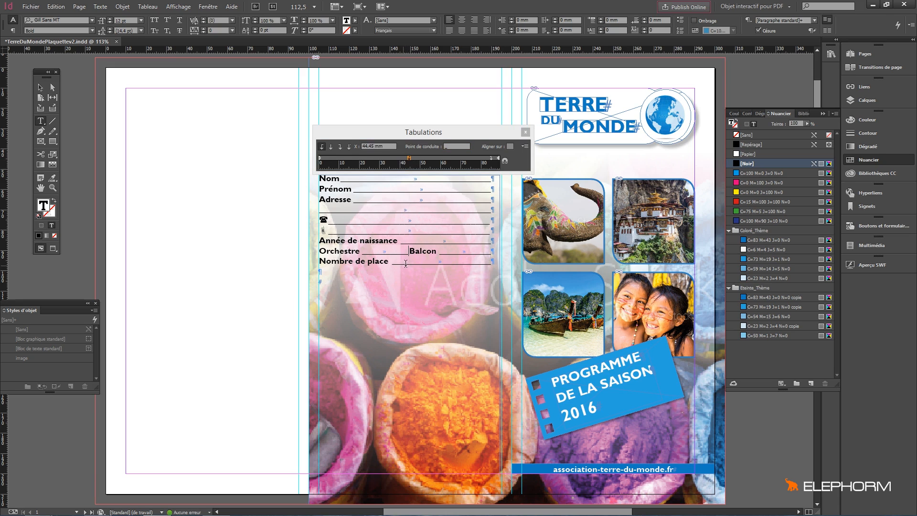